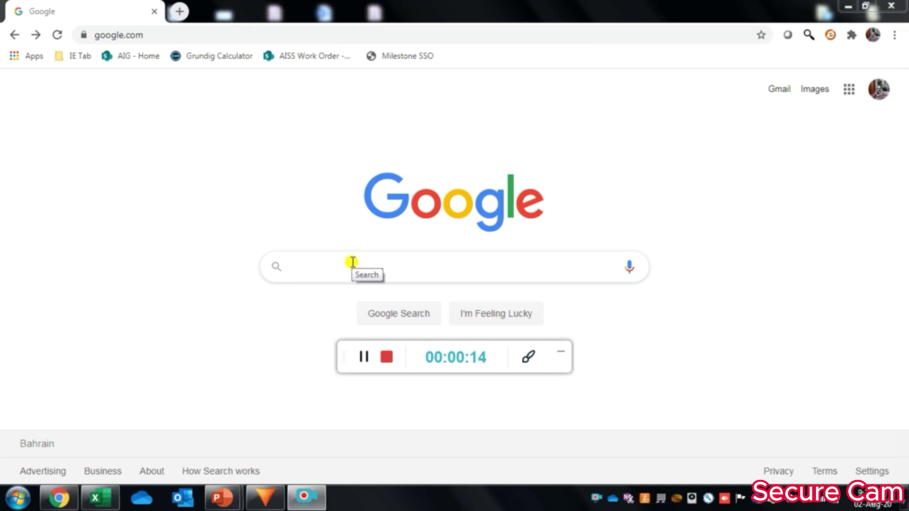
Step: Search Google for 'download advance ip scanner' and scroll to the advanced-ip-scanner.com result
left_click(352, 262)
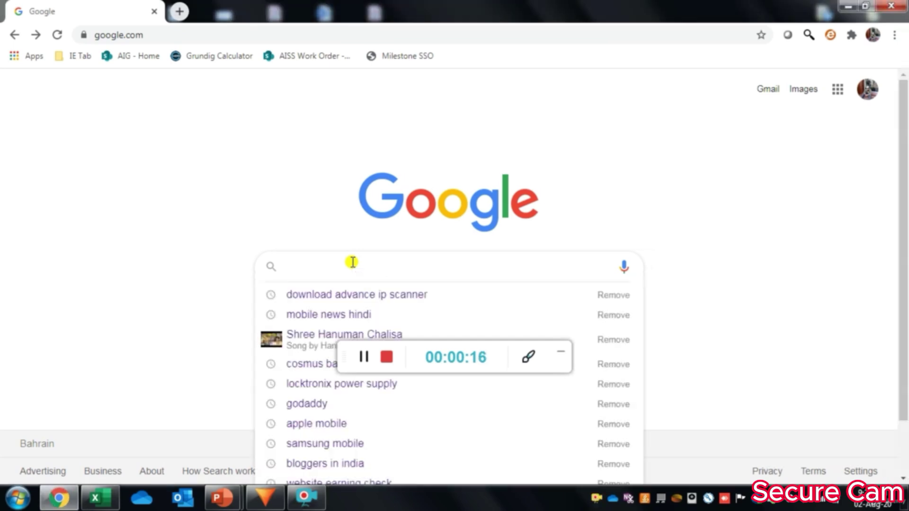
type("download ")
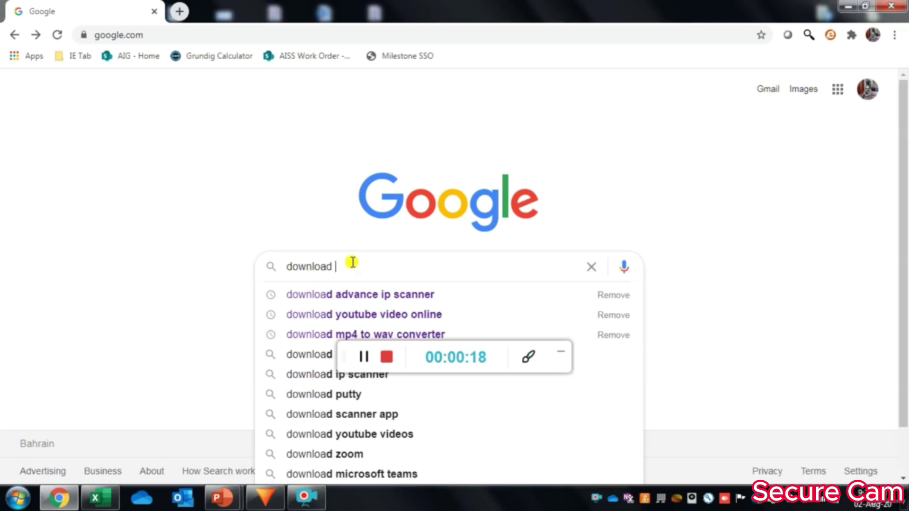
type("advance i")
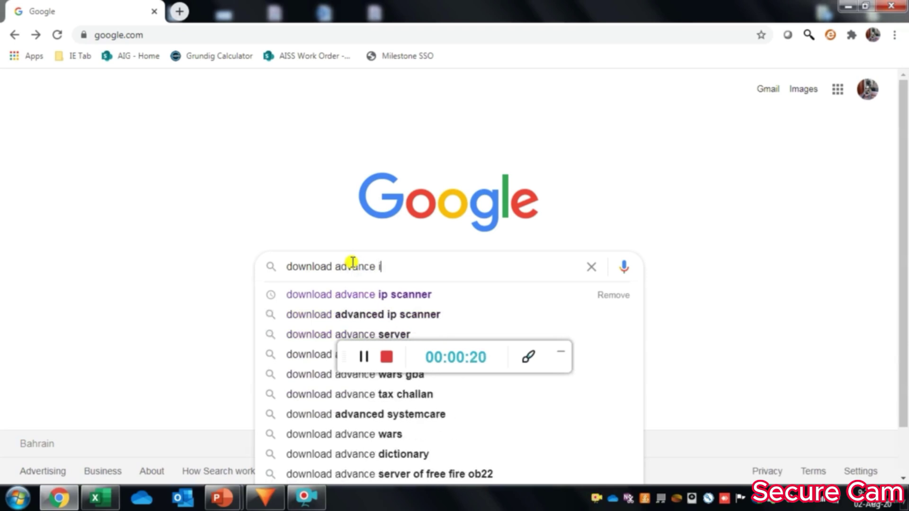
type("p scanner")
key("Return")
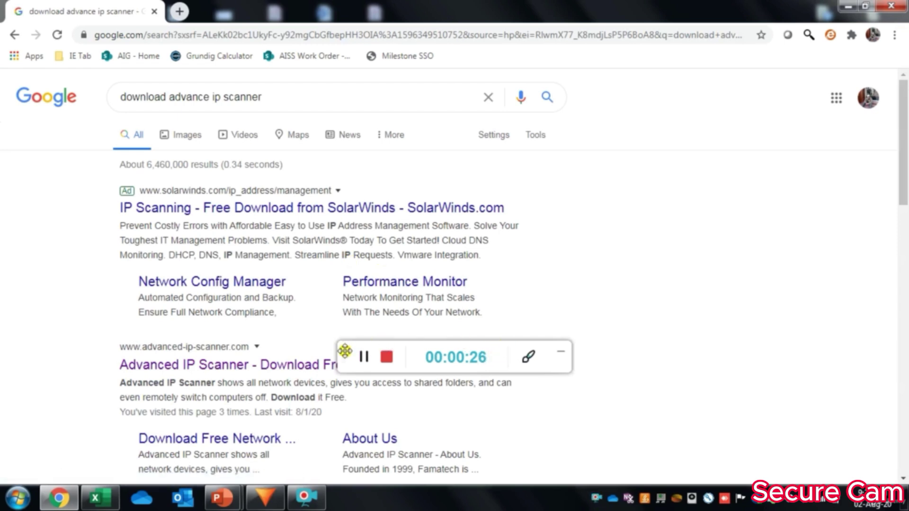
left_click_drag(345, 356, 361, 497)
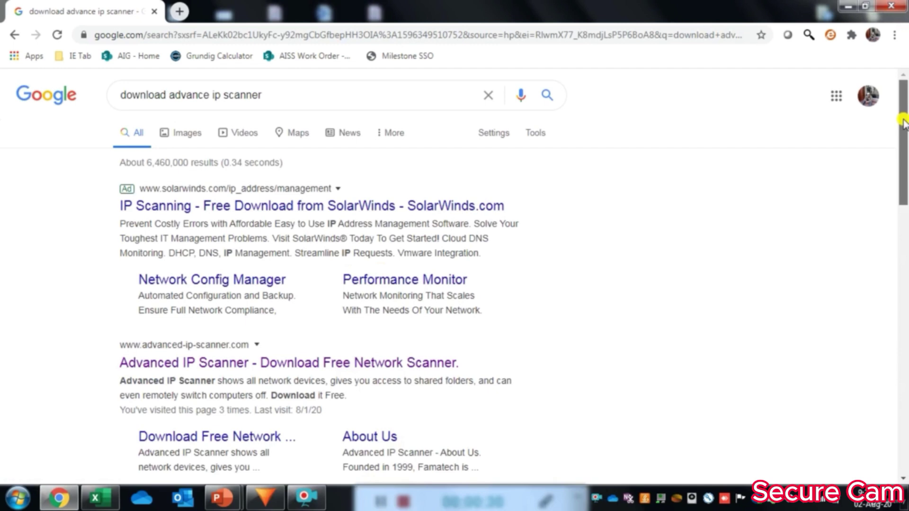
scroll(904, 156, "down", 3)
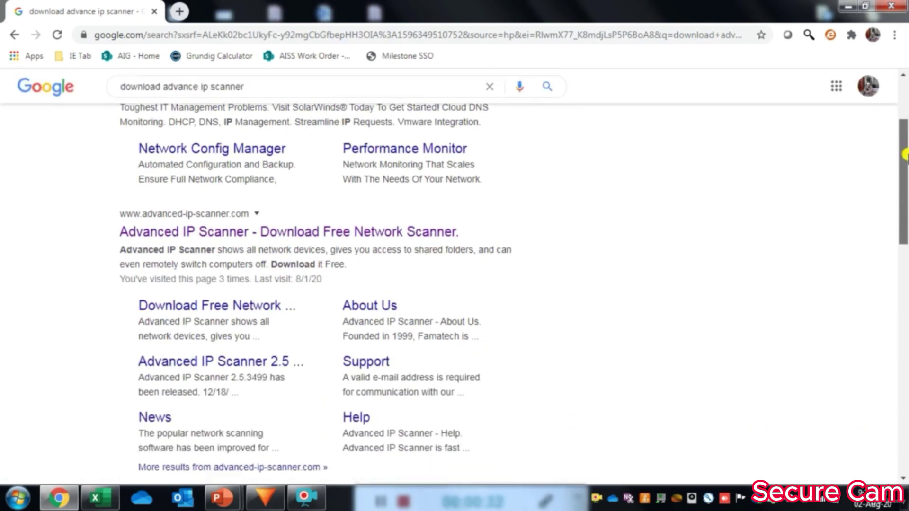
left_click_drag(904, 155, 904, 155)
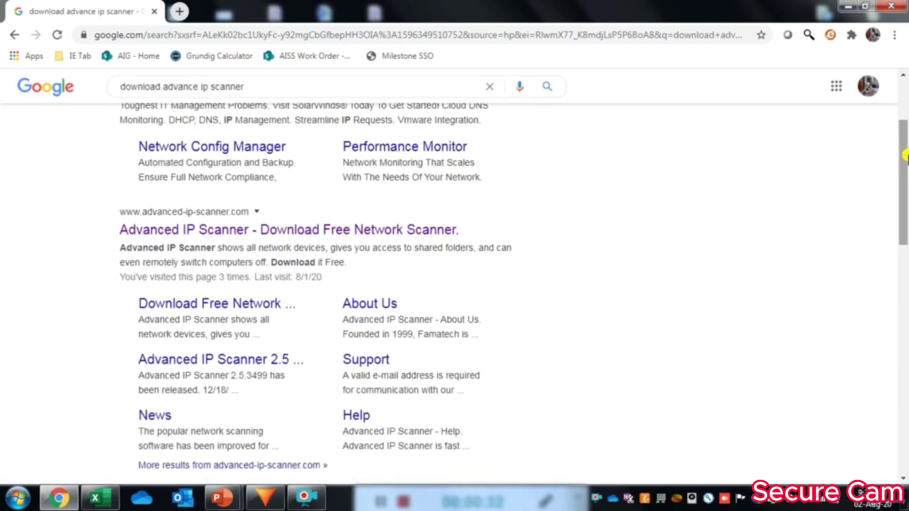
Step: Open advanced-ip-scanner.com and download the free Advanced_IP_Scanner_2.5.3850.exe installer
left_click(320, 231)
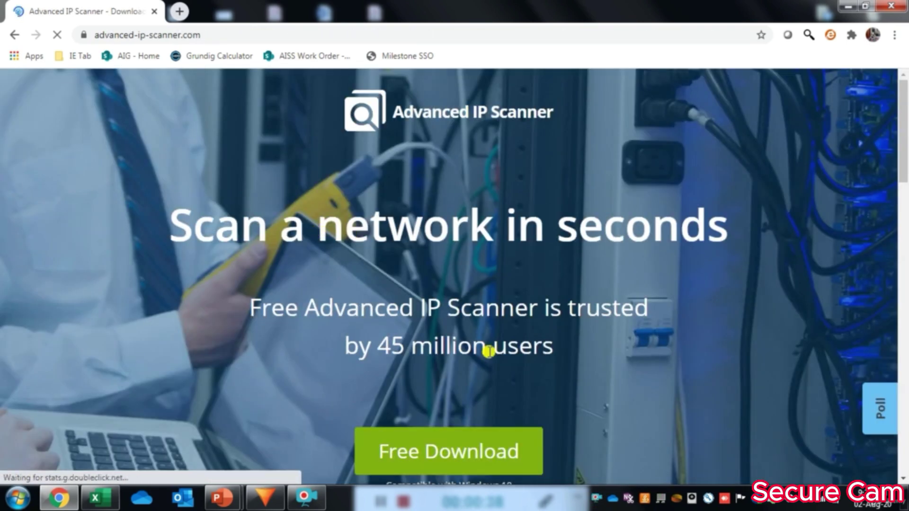
left_click(494, 459)
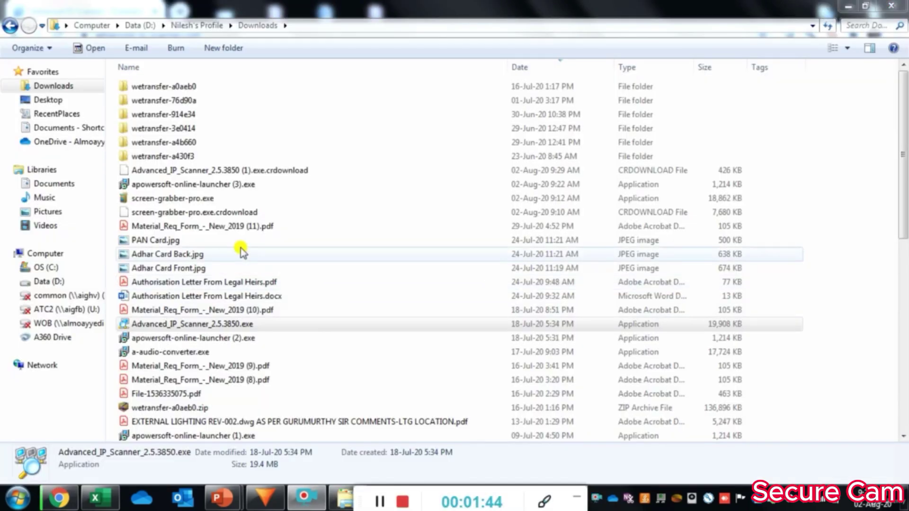
Step: Run Advanced_IP_Scanner_2.5.3850.exe past the security warning, then close Explorer and minimize the browser
double_click(241, 324)
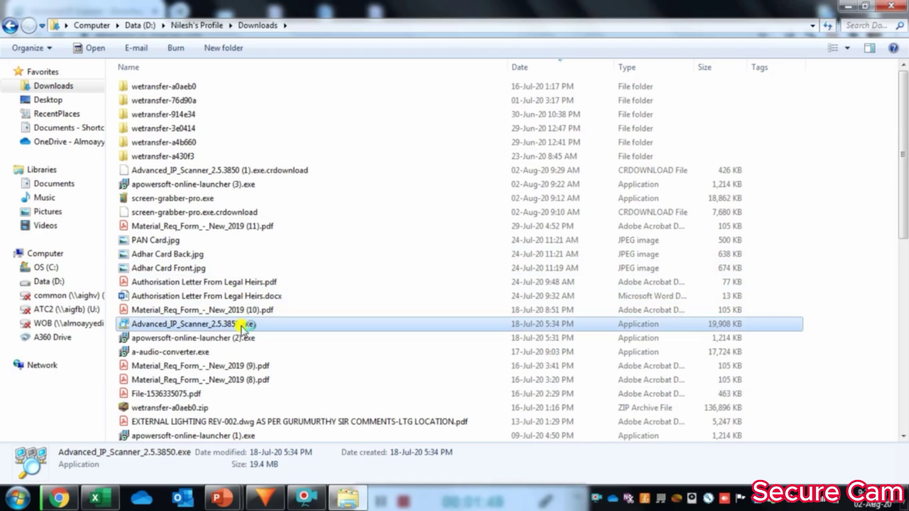
left_click(502, 260)
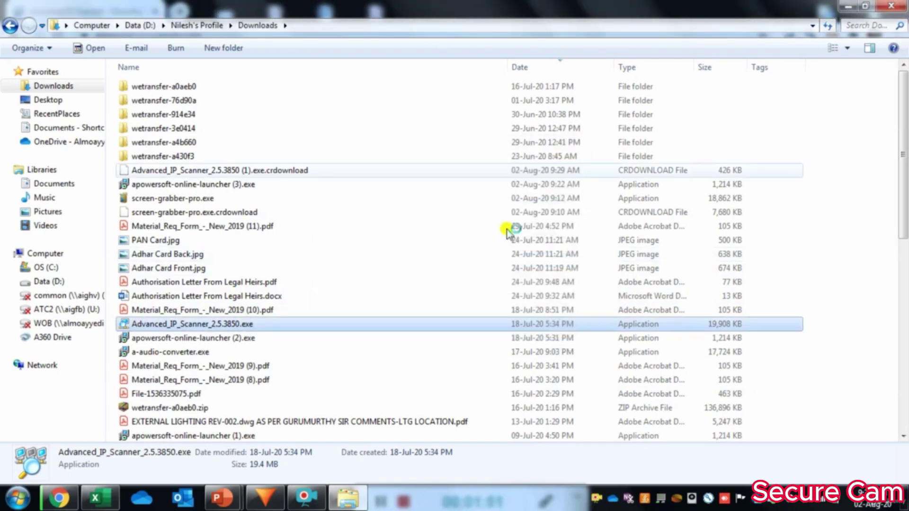
left_click(848, 5)
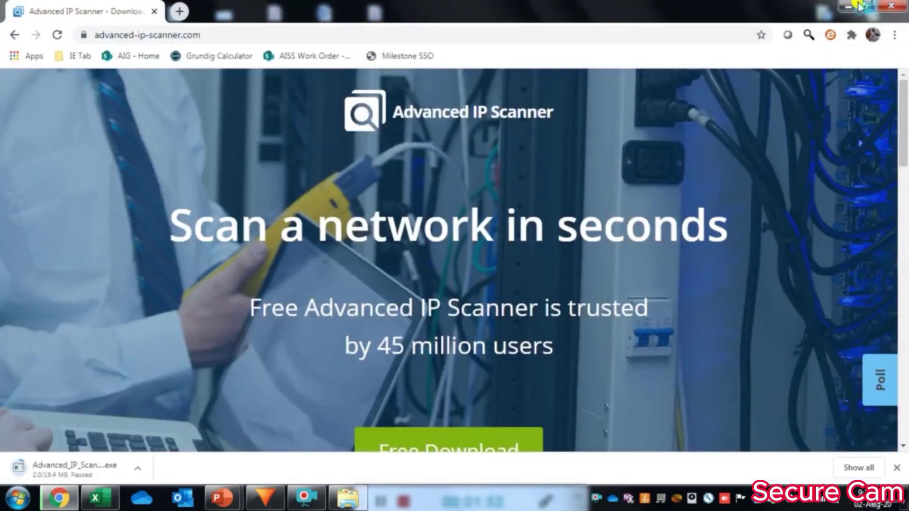
left_click(858, 5)
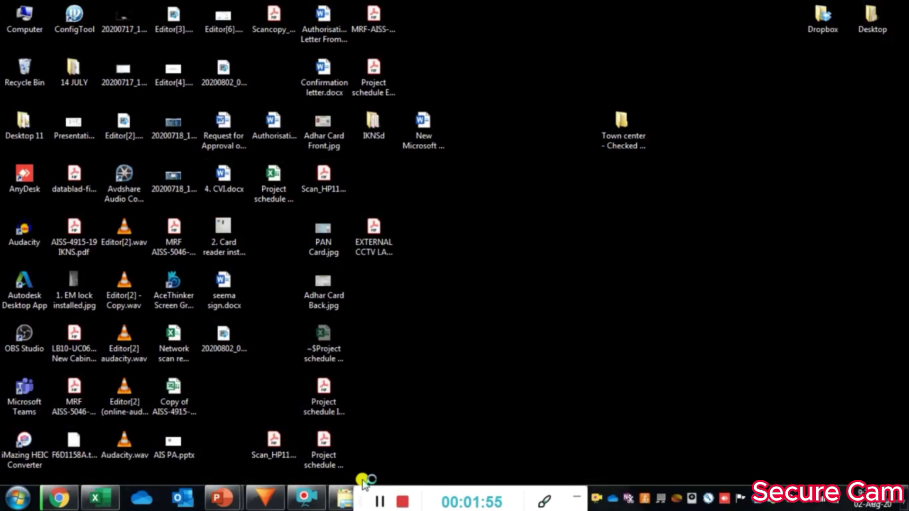
Step: Install Advanced IP Scanner 2.5 in English as a normal install, accepting the licence agreement
left_click(58, 497)
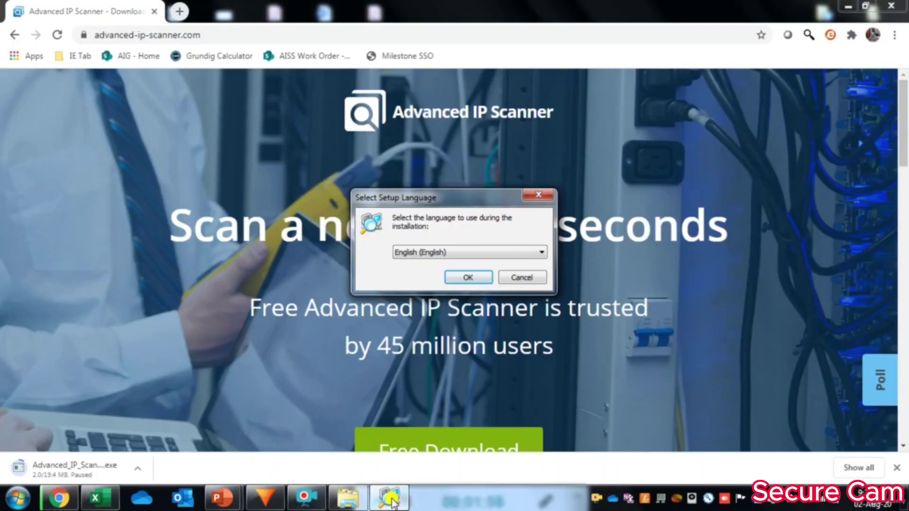
left_click(467, 276)
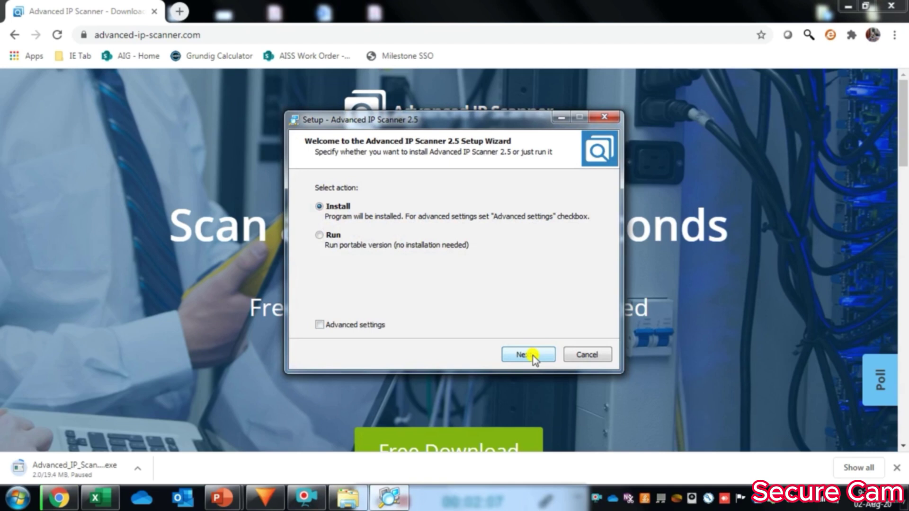
left_click(528, 355)
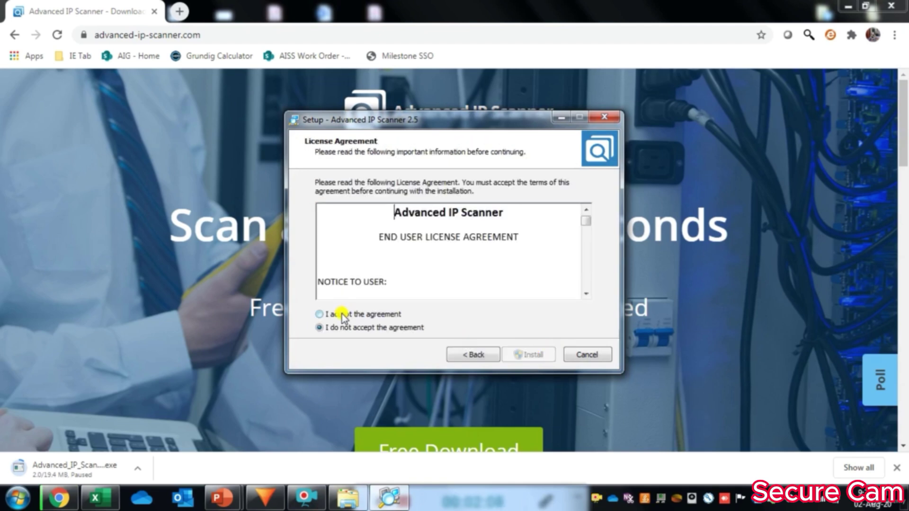
left_click(343, 314)
left_click(519, 355)
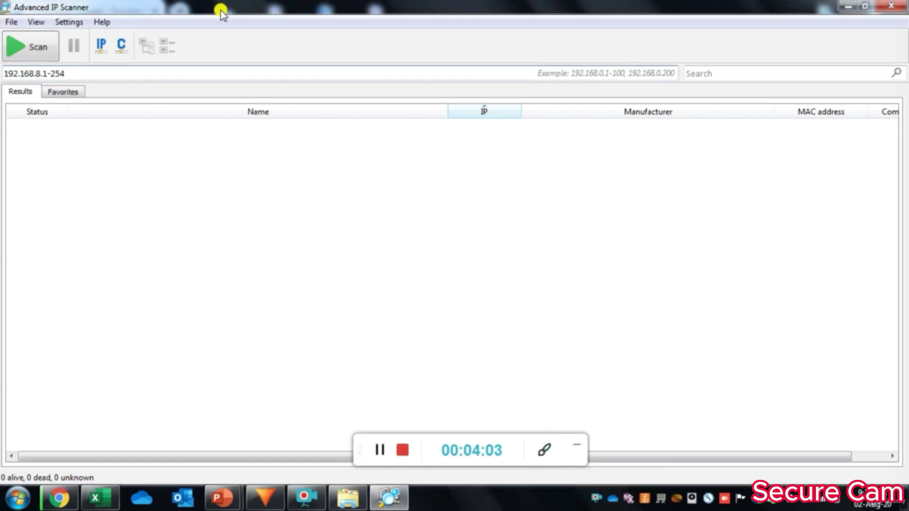
left_click(6, 21)
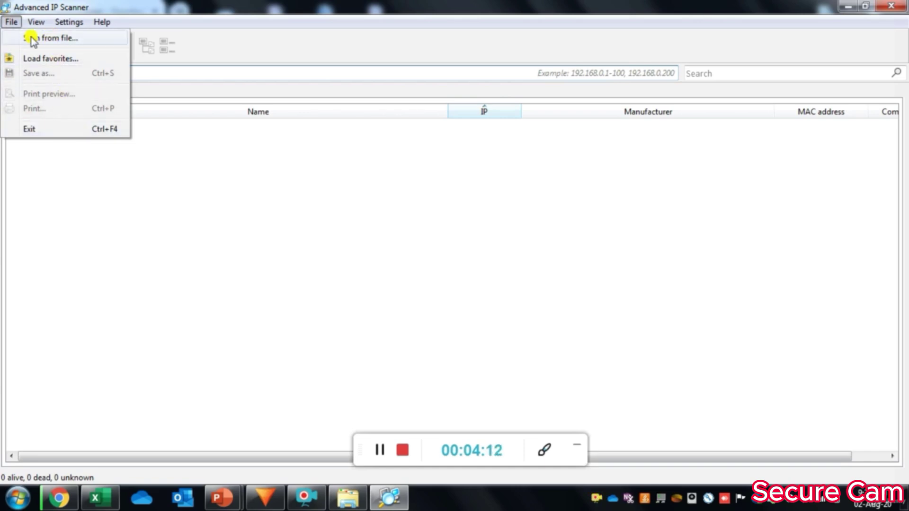
mouse_move(48, 27)
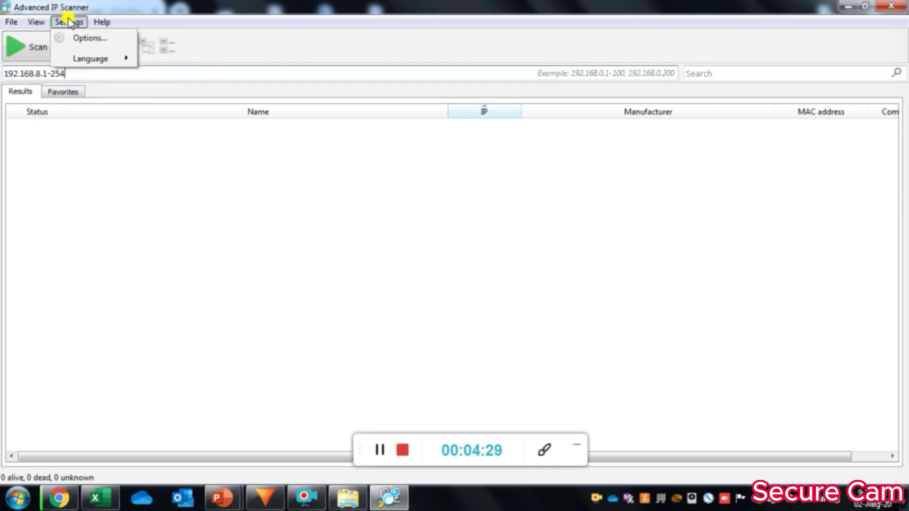
left_click(89, 38)
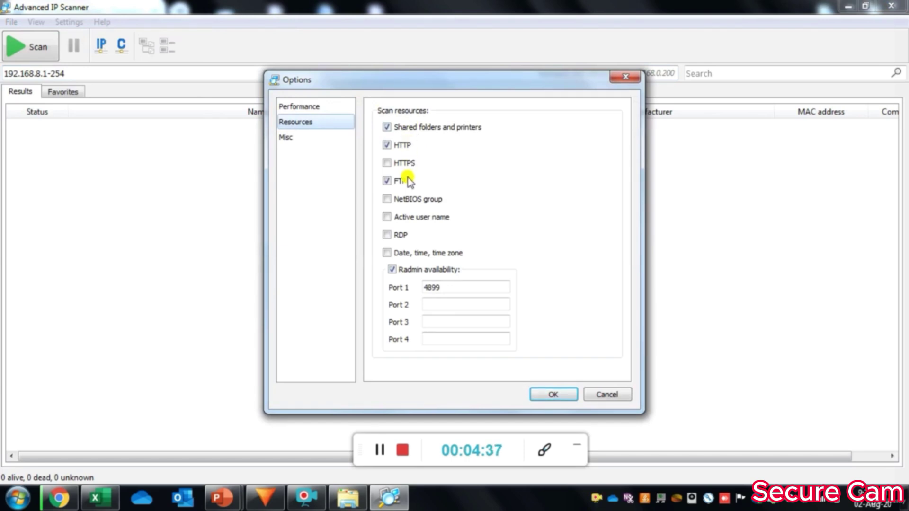
left_click(560, 393)
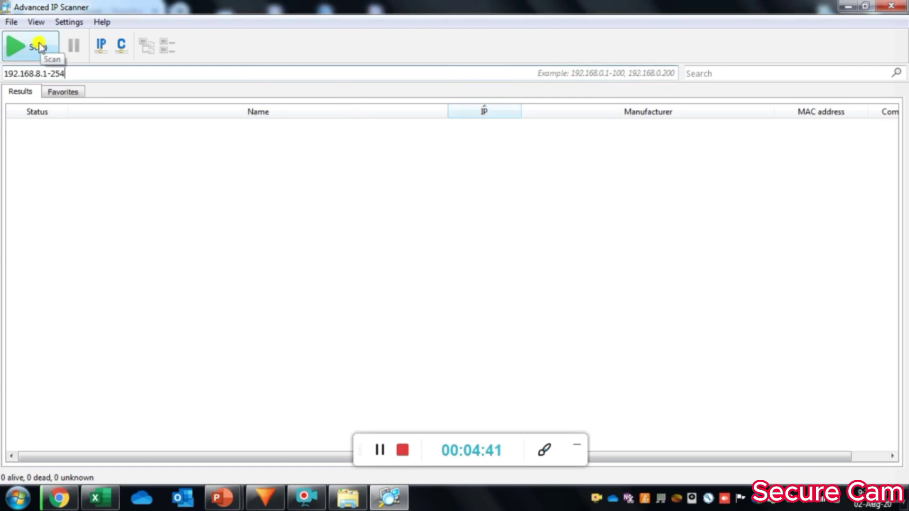
Step: Replace the old scan range with 192.168.2.1-192.168.2.254
left_click(86, 74)
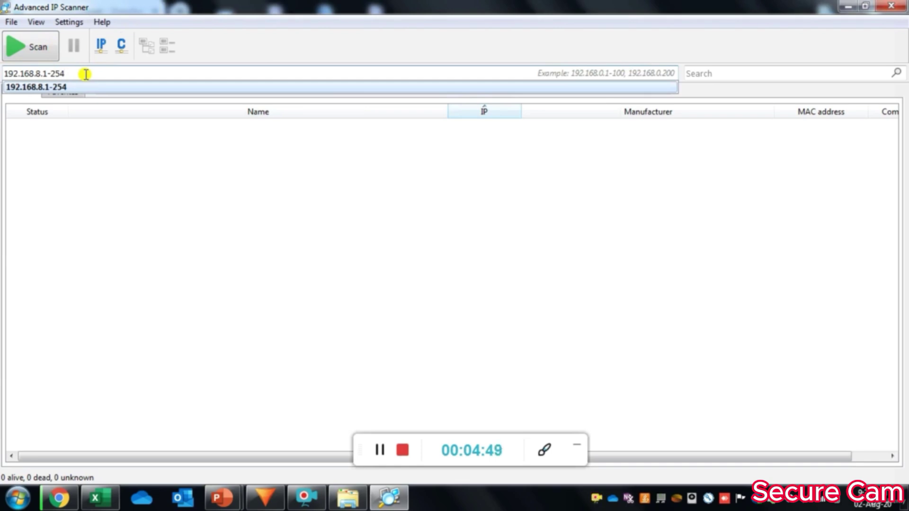
key("ctrl+a")
type("192")
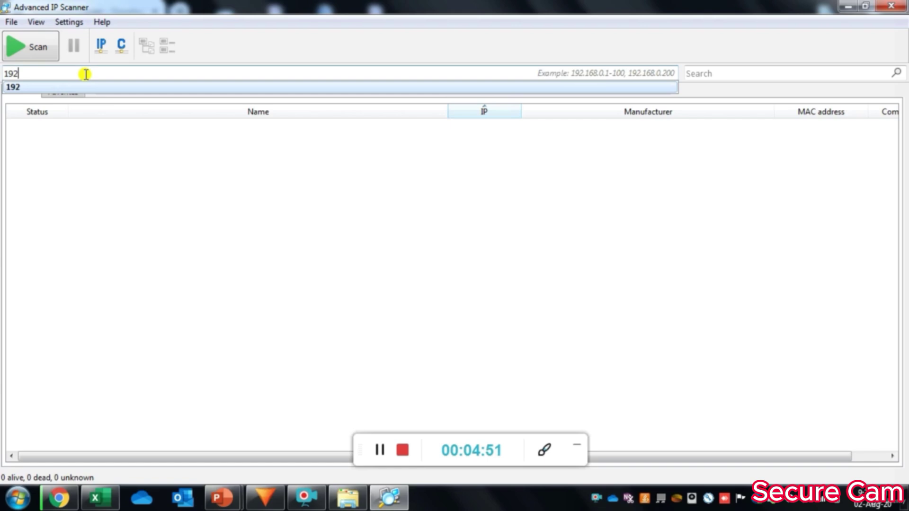
type(".168.2.")
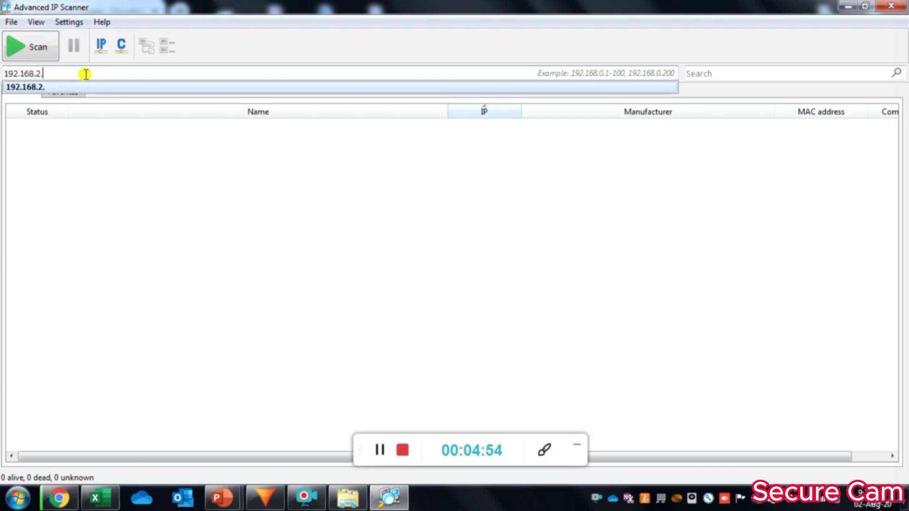
type("1-192.168")
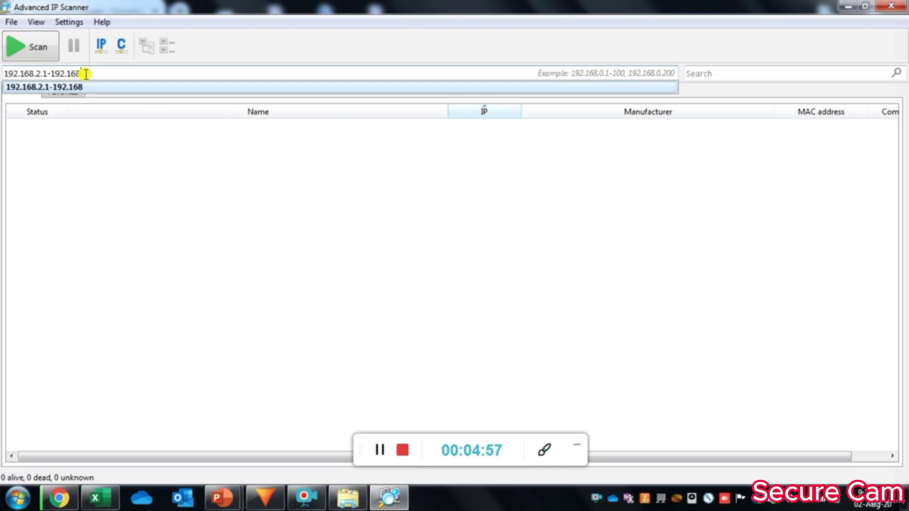
type(".2.254")
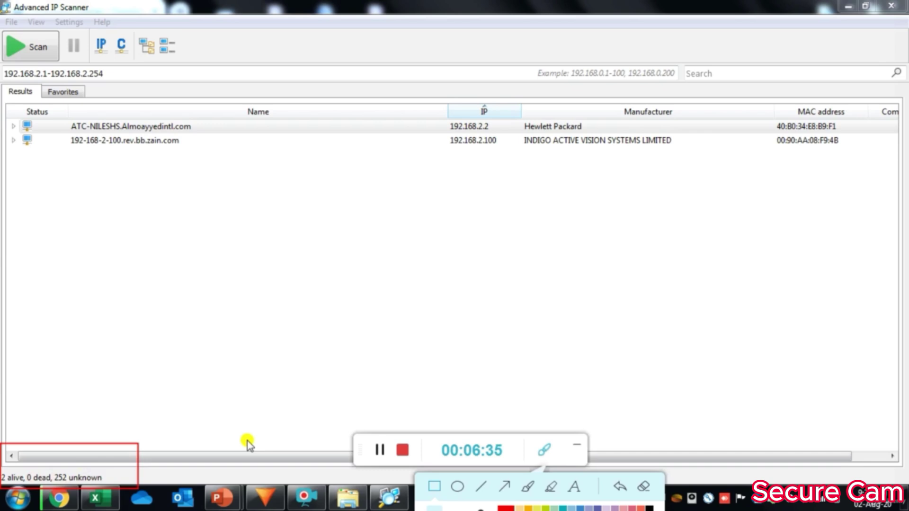
Step: Scan 192.168.2.1-192.168.2.254, yielding 2 alive, 0 dead and 252 unknown hosts
left_click(643, 486)
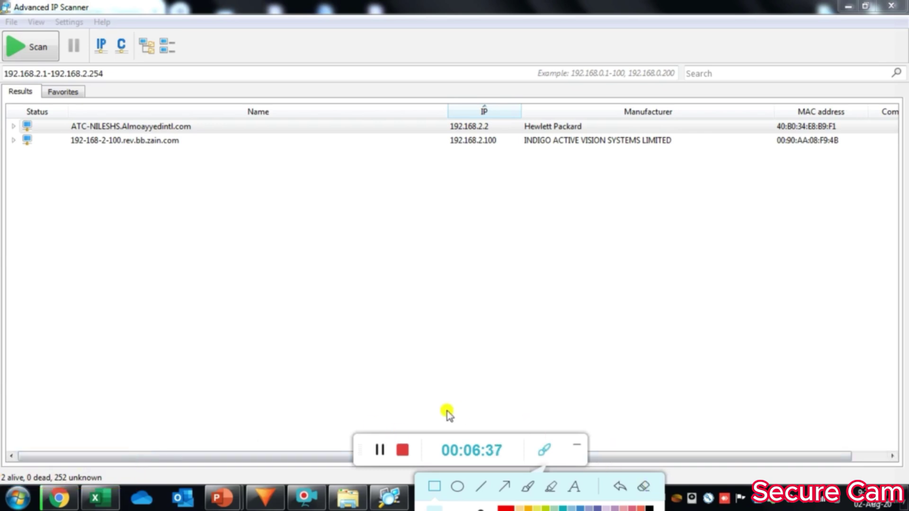
left_click(545, 450)
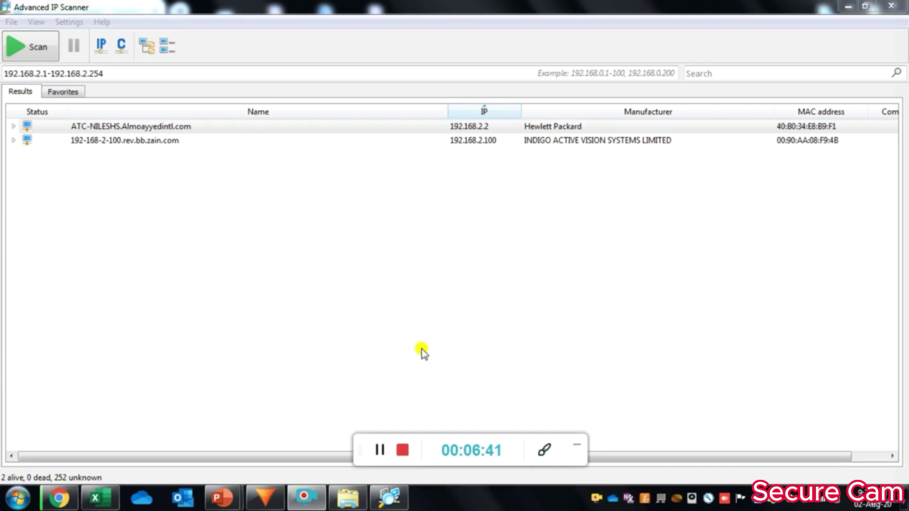
left_click(544, 450)
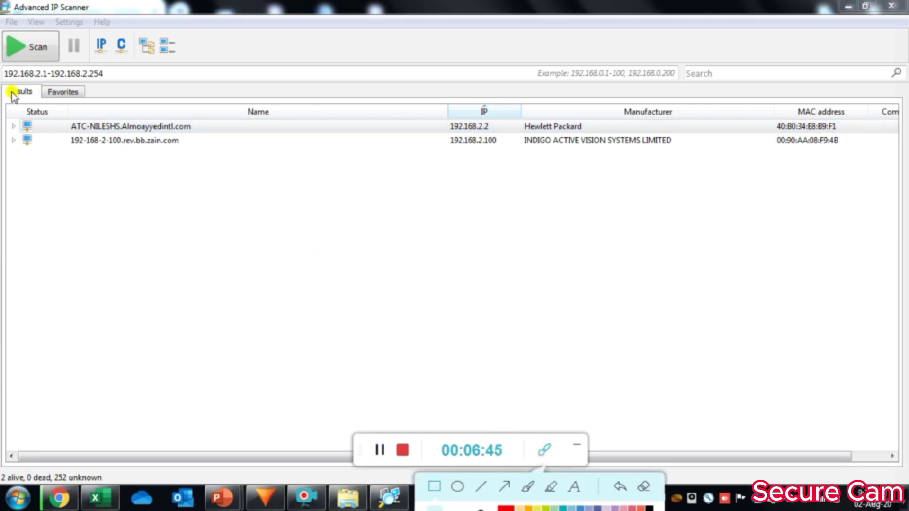
mouse_move(4, 87)
left_mouse_down()
mouse_move(234, 145)
mouse_move(894, 155)
left_mouse_up()
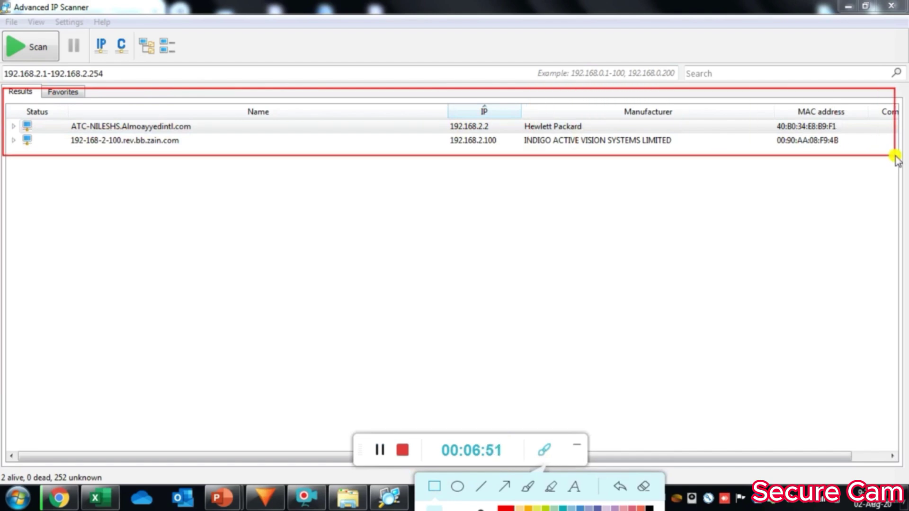